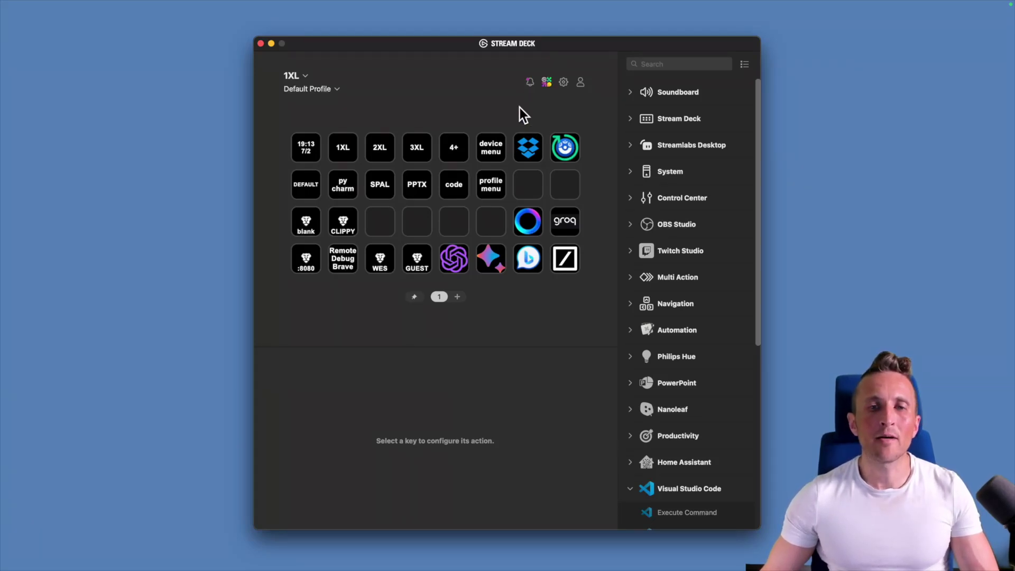
- Switch to the Keyboard Maestro Editor showing the 'TriggerValue => tmpTriggerValue Variable' macro
key(super+Tab)
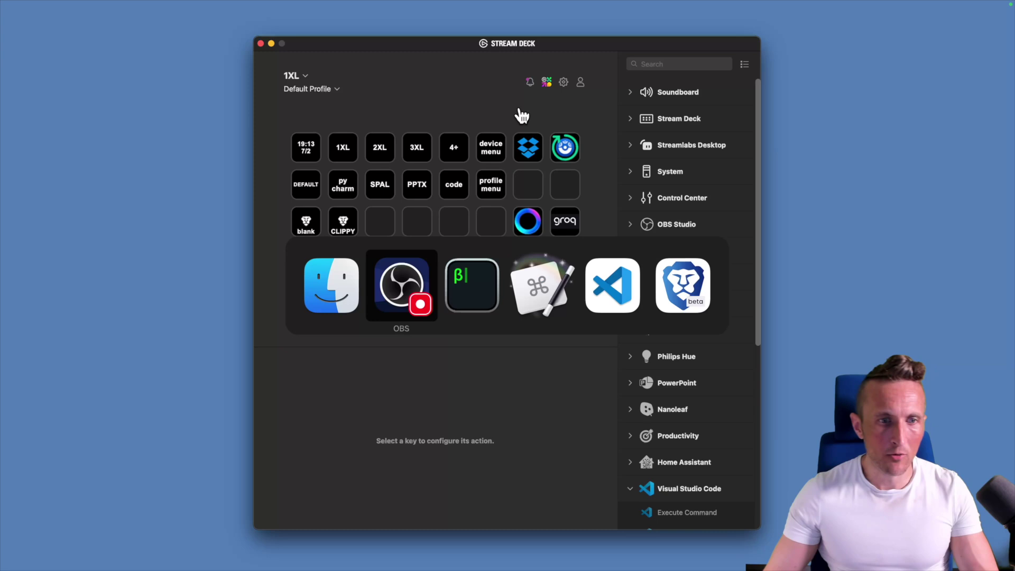
key(super+Tab)
key(super+Tab)
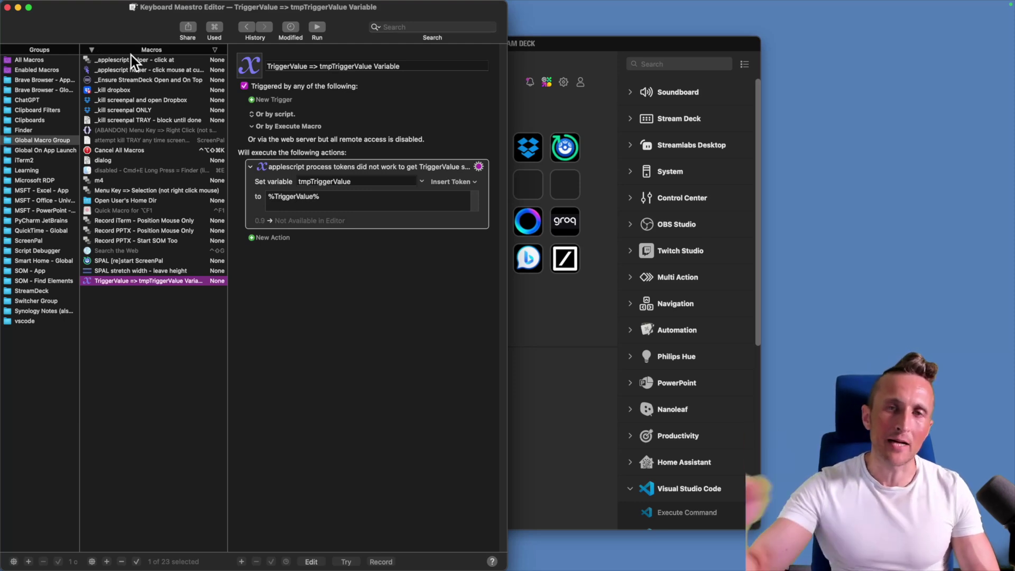
click(555, 118)
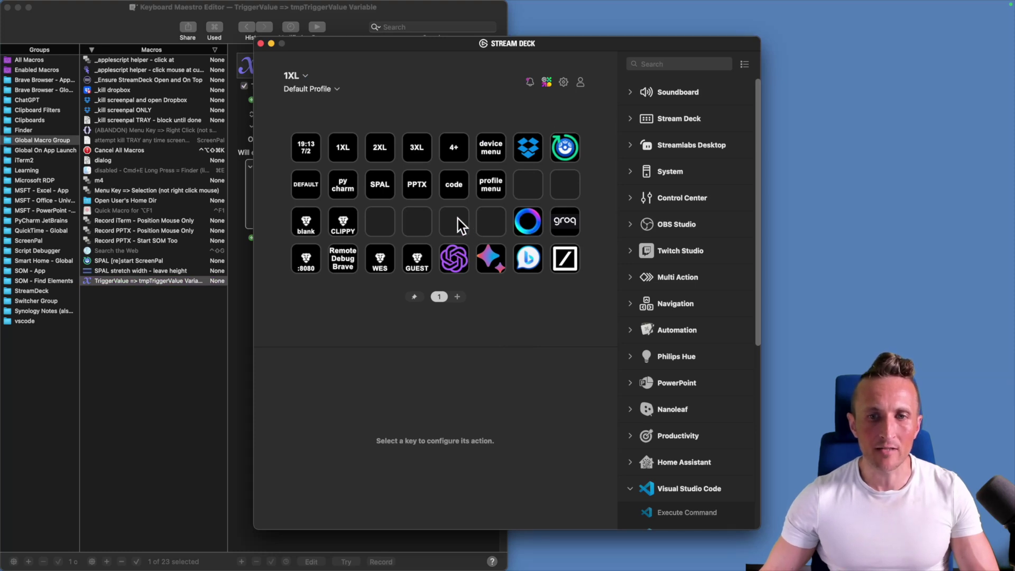
click(458, 254)
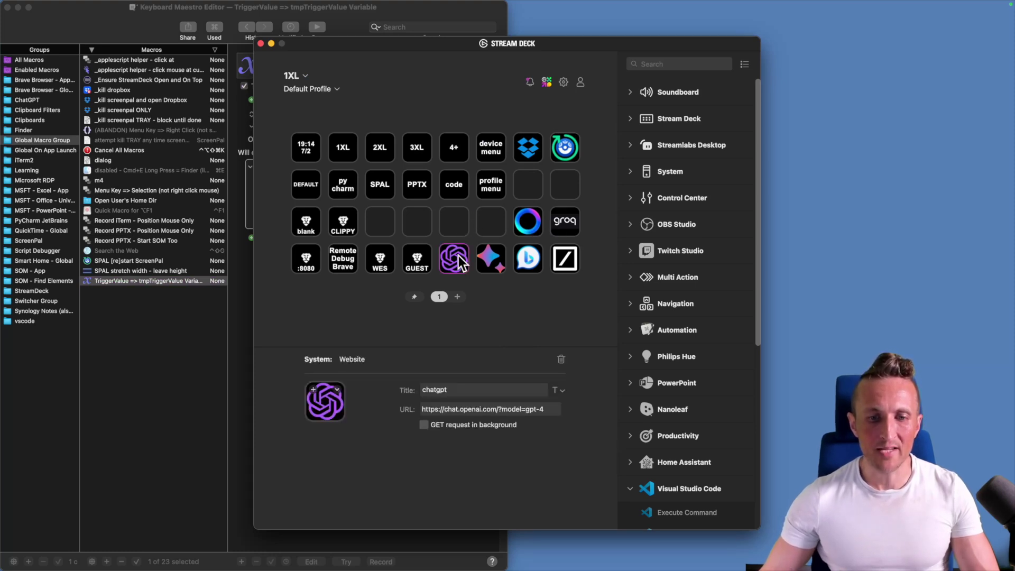
triple_click(463, 408)
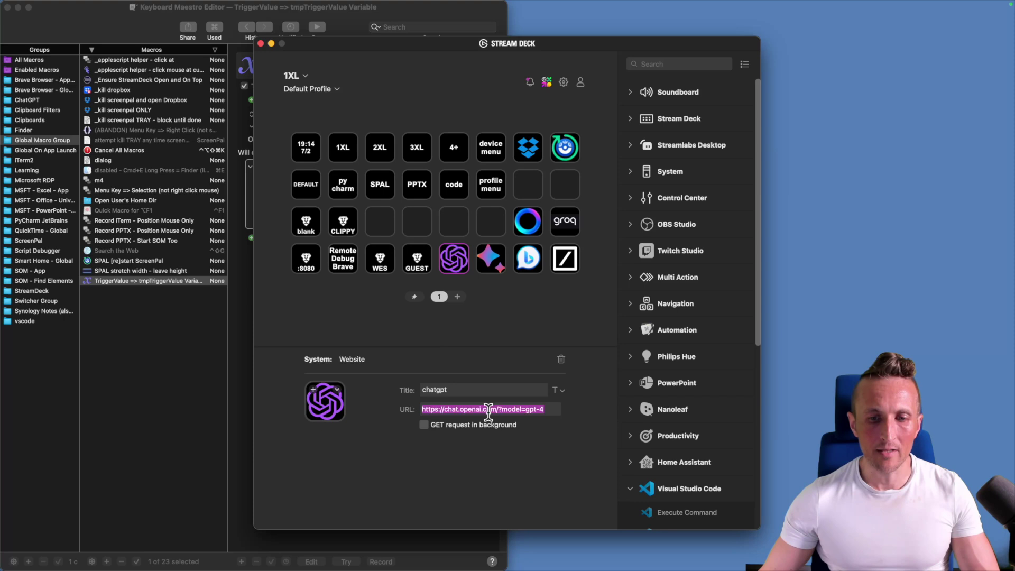
click(497, 311)
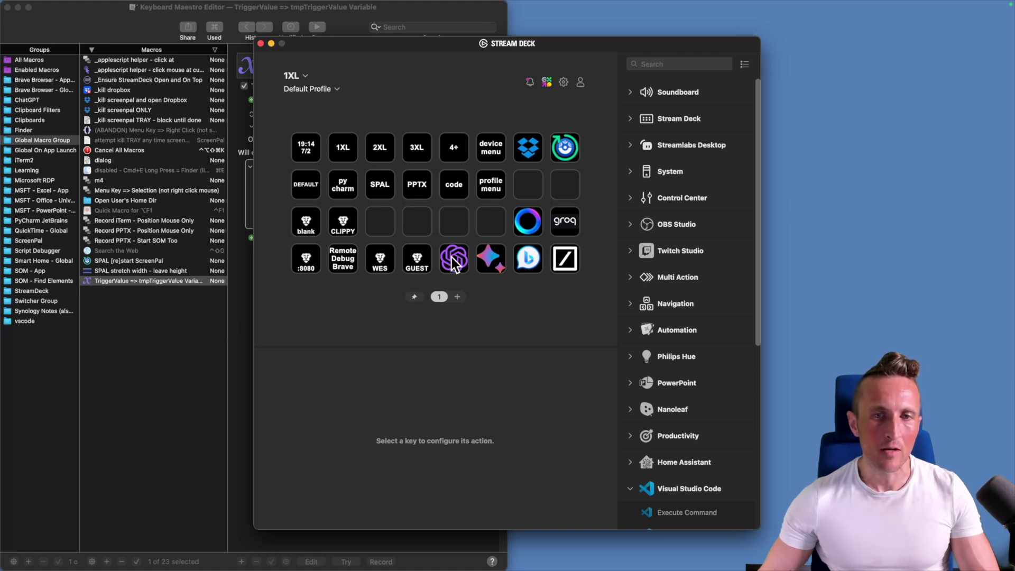
- Search actions for 'km' and drop KM Link on the empty second-row key, leaving the macro unset
click(693, 63)
text(kmn)
key(BackSpace)
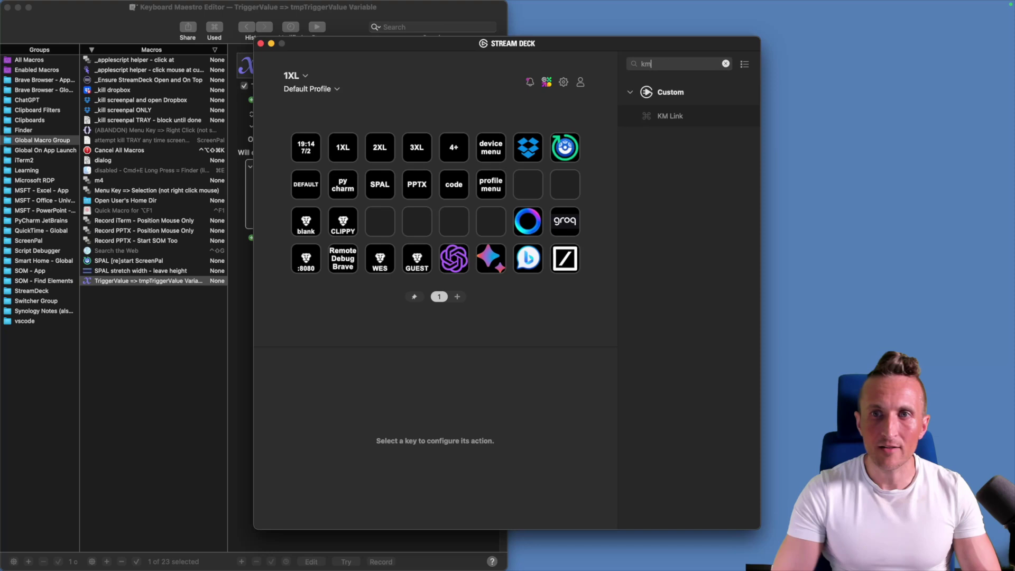
drag(674, 118, 563, 195)
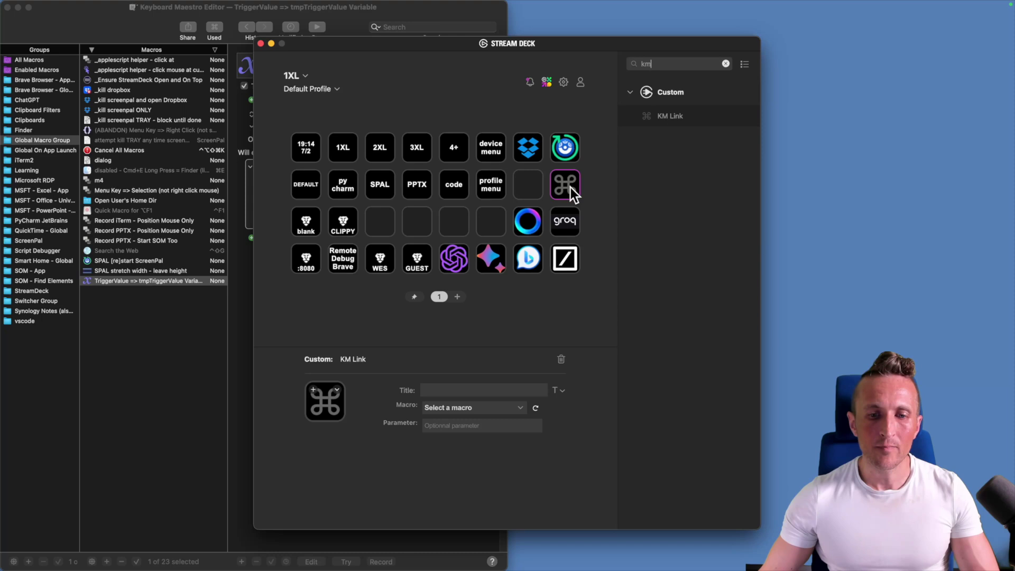
click(513, 411)
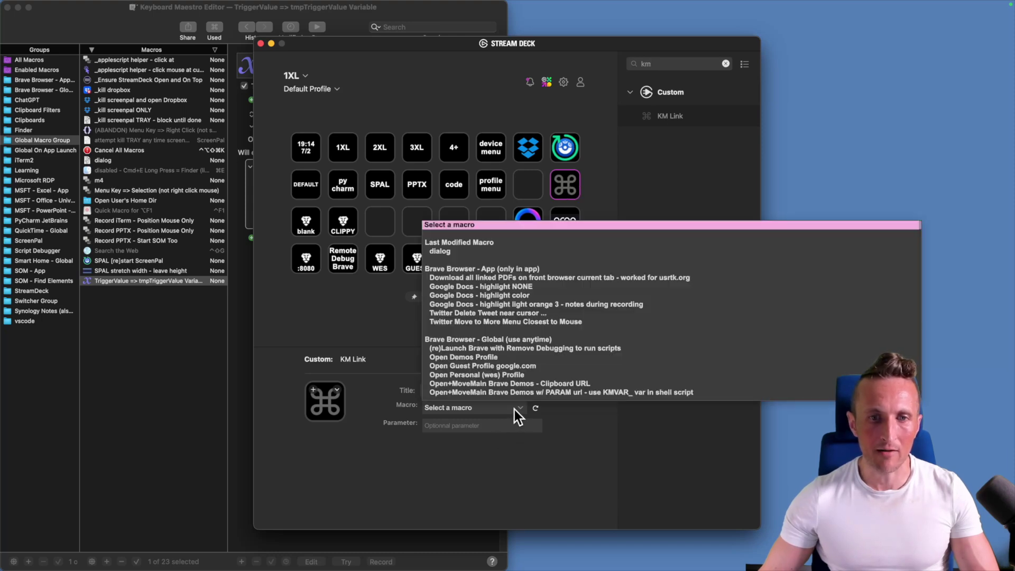
click(611, 418)
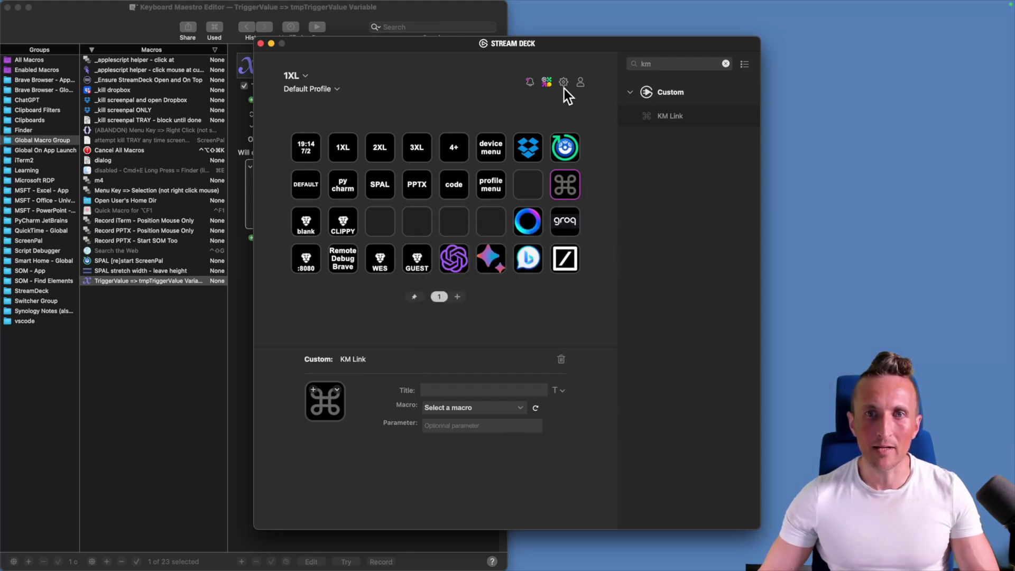
- Review the KMLink plugin's details in Preferences, then open the Elgato Marketplace Stream Deck page
click(563, 81)
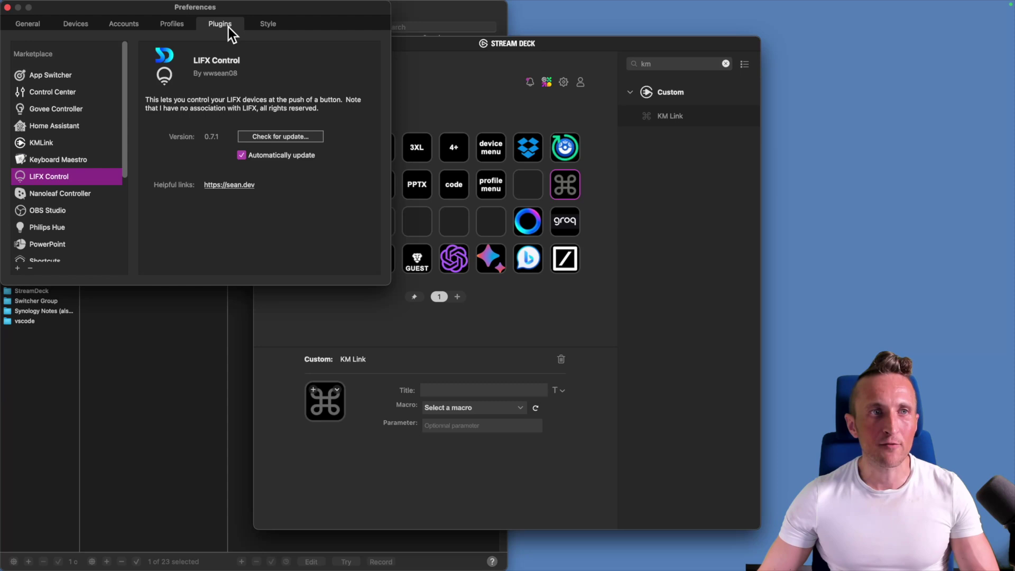
click(91, 143)
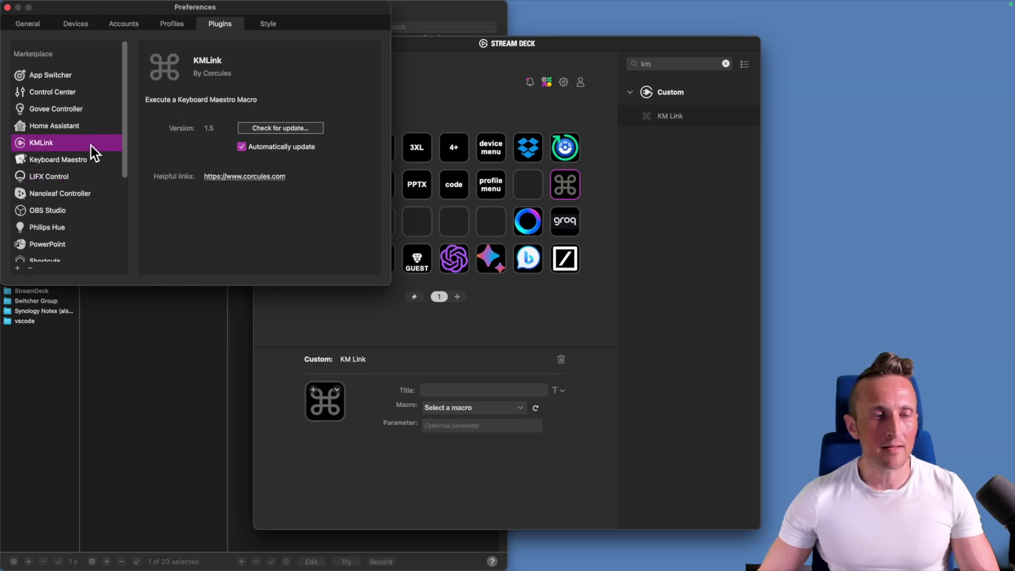
key(super+w)
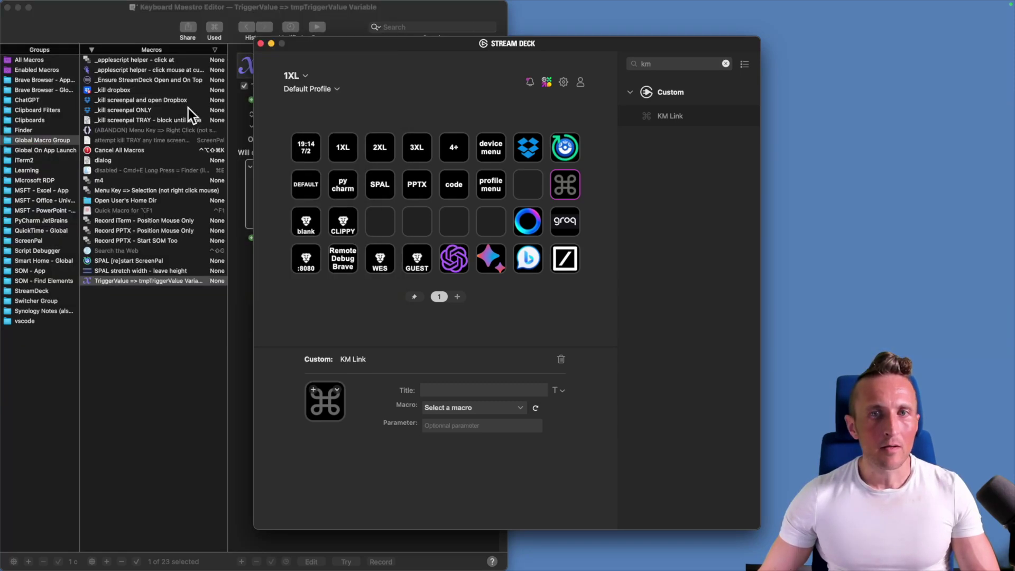
click(546, 81)
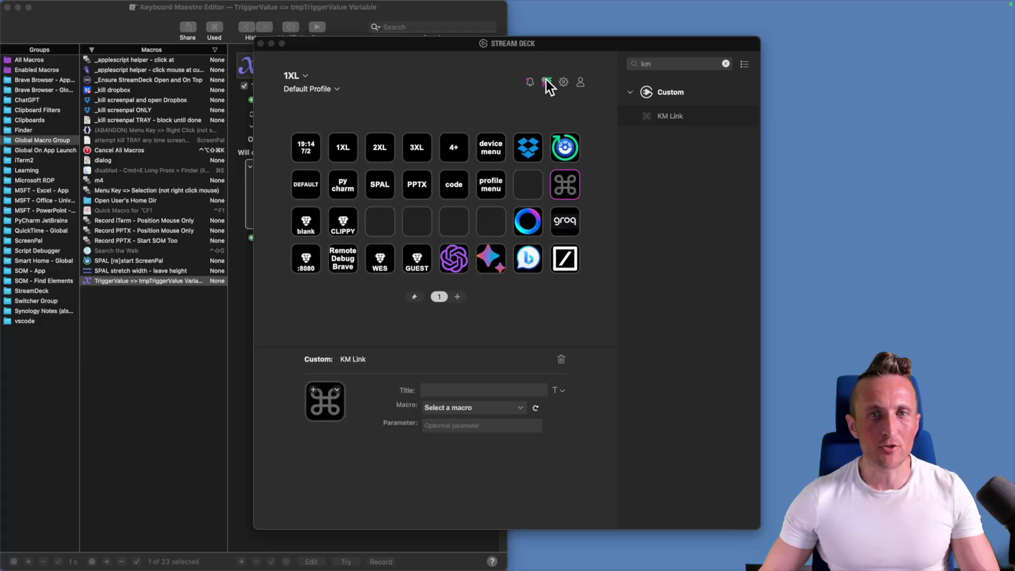
- Search the Marketplace for 'keyboard maestro', then 'applescript', and send the OSA Script plugin to Stream Deck
text(k)
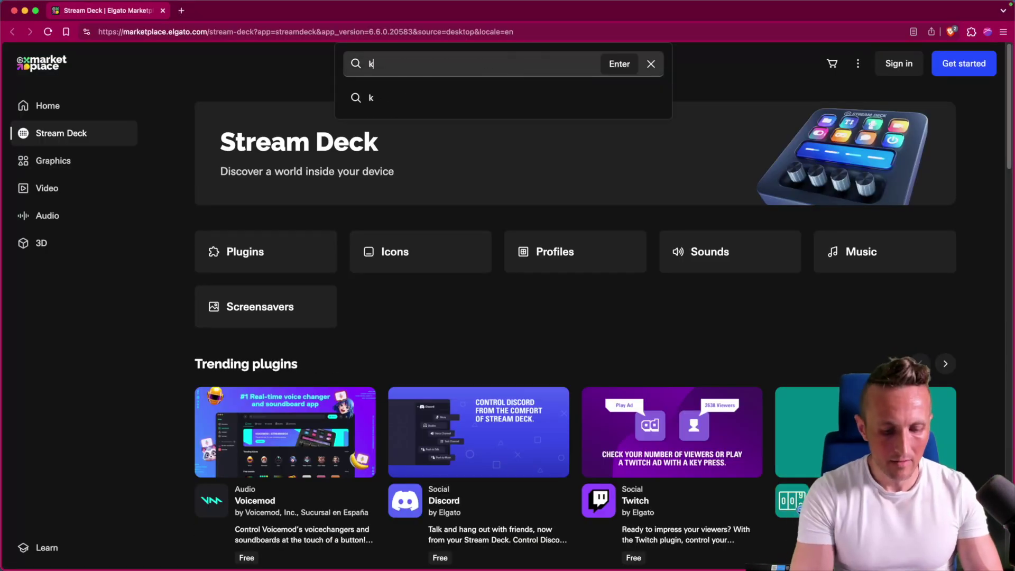
text(eyboard maestro)
key(Return)
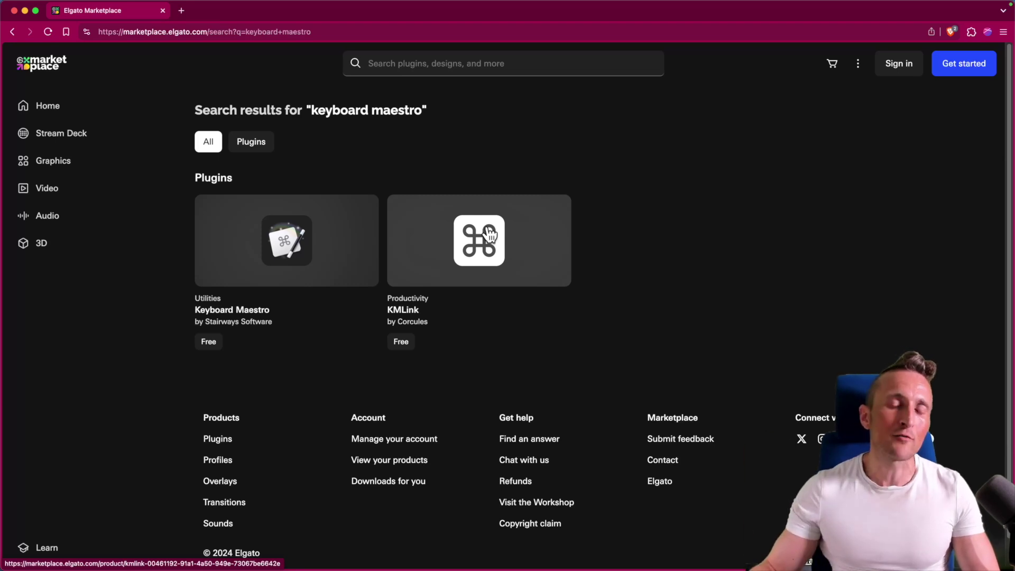
click(549, 67)
text(applescript)
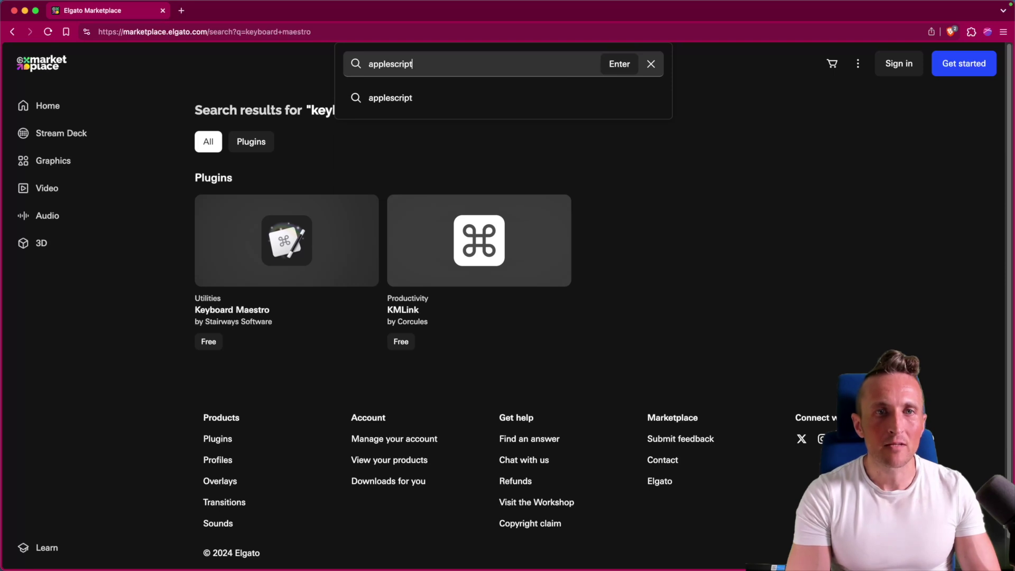
key(Return)
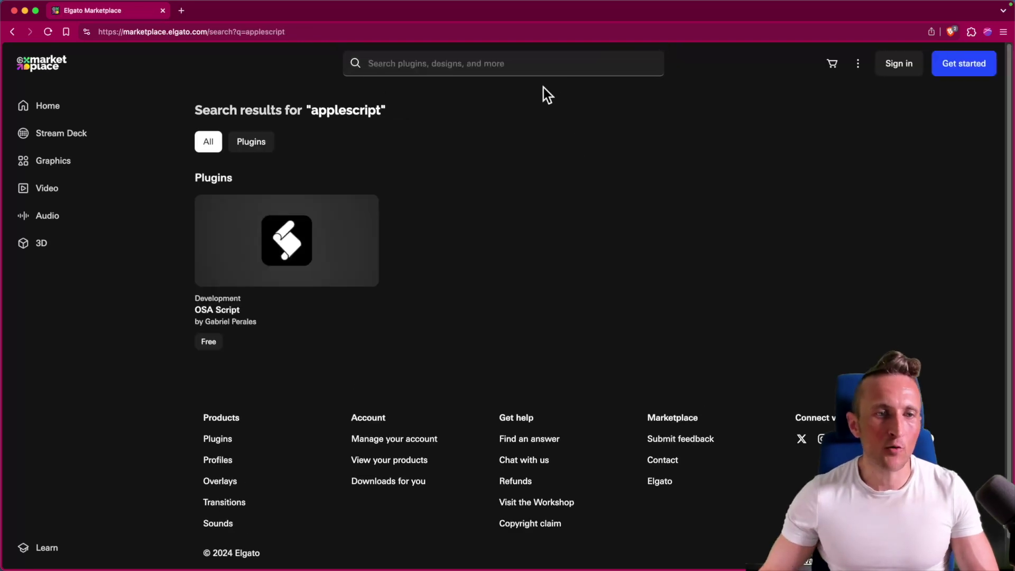
click(331, 232)
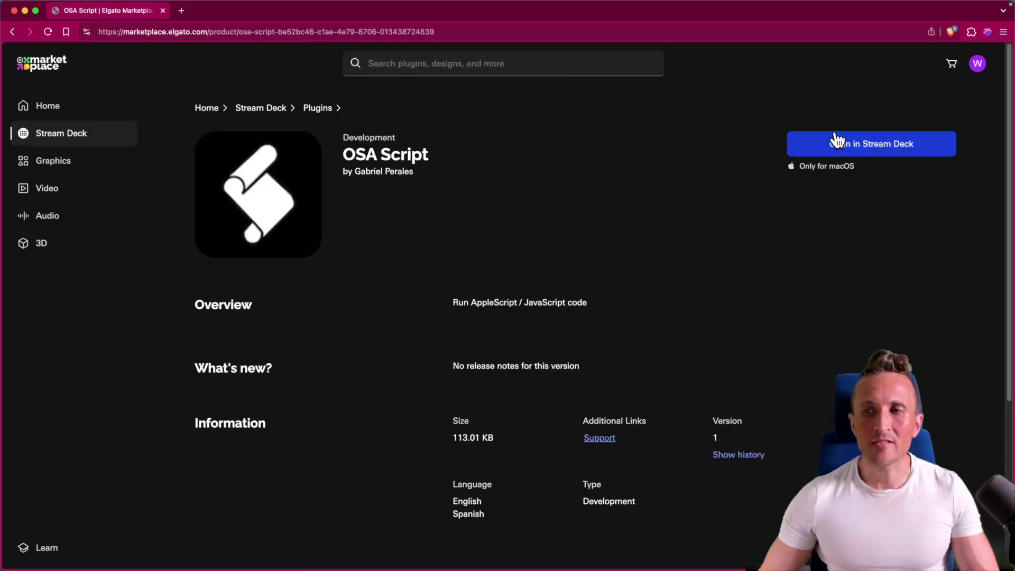
click(867, 142)
- Install the OSA Script plugin and place a Run OSA script action on an empty third-row key
click(599, 123)
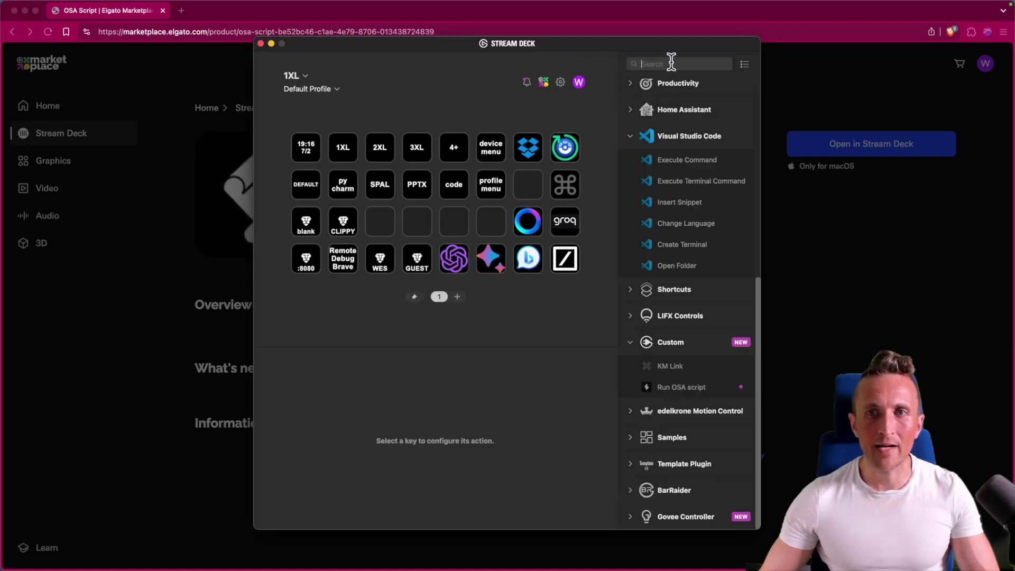
text(osa)
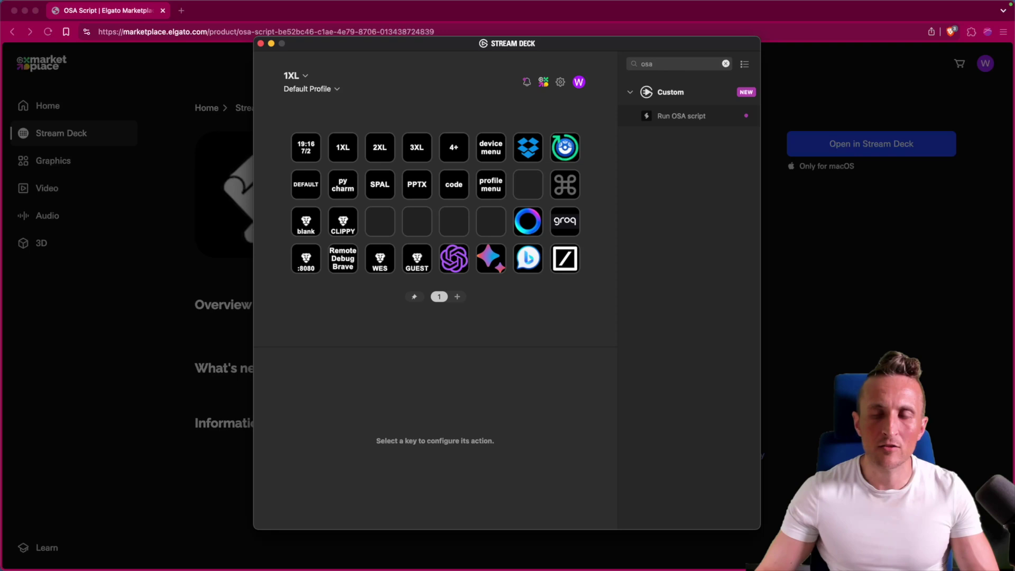
drag(684, 114, 500, 228)
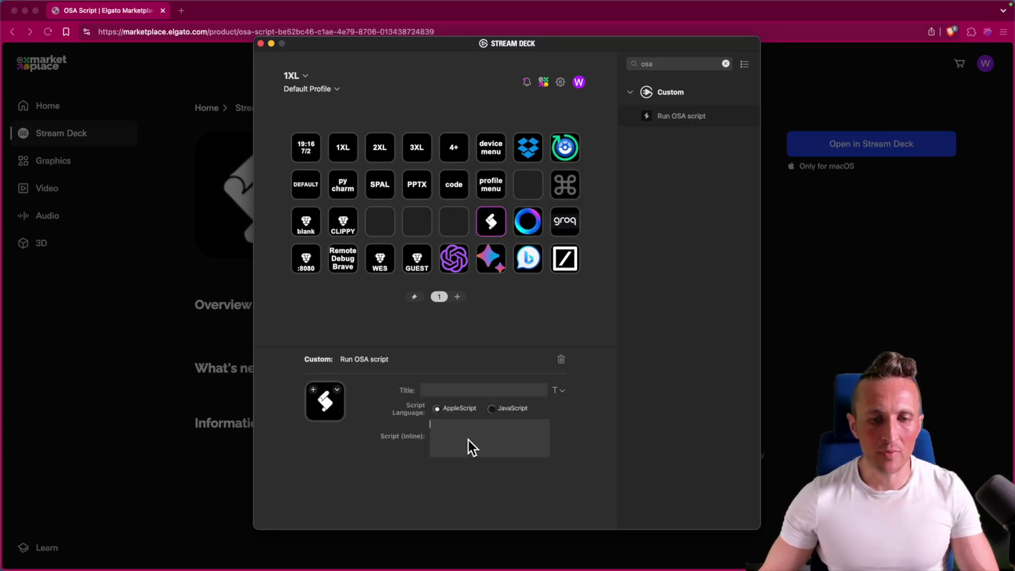
- Type 'display' in the Script field, then clear it, leaving the AppleScript empty
text(display)
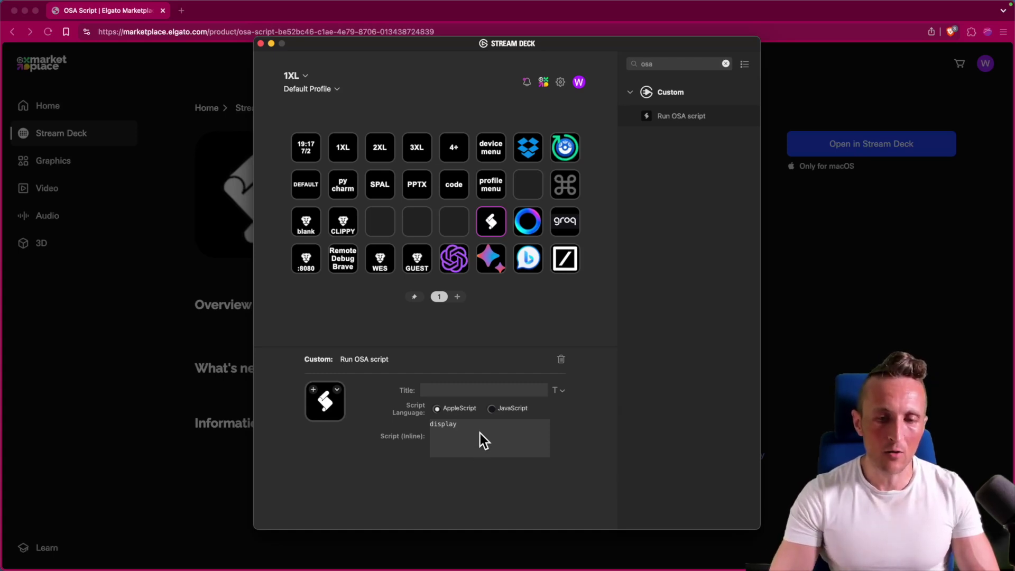
key(super+a)
key(BackSpace)
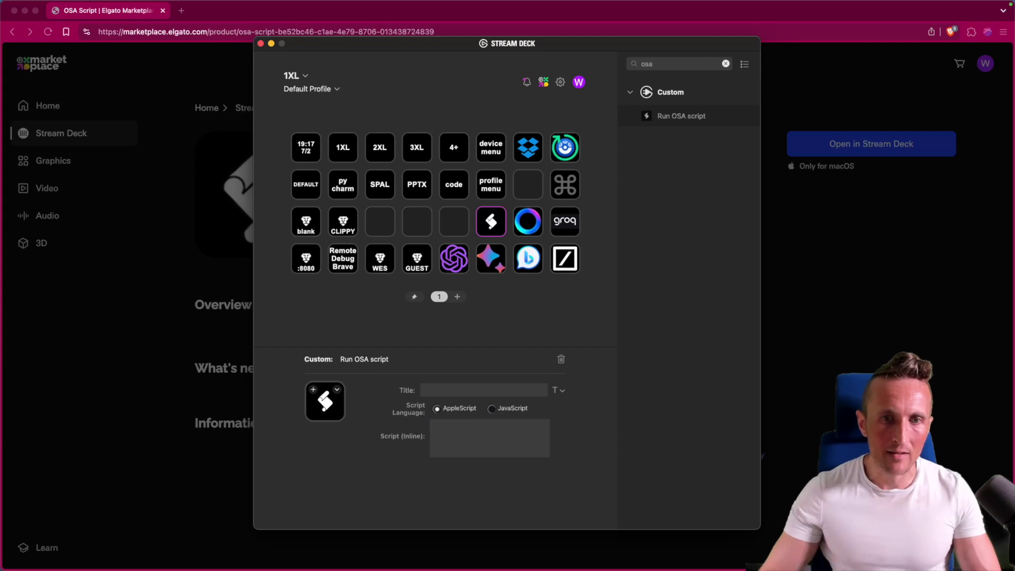
click(564, 195)
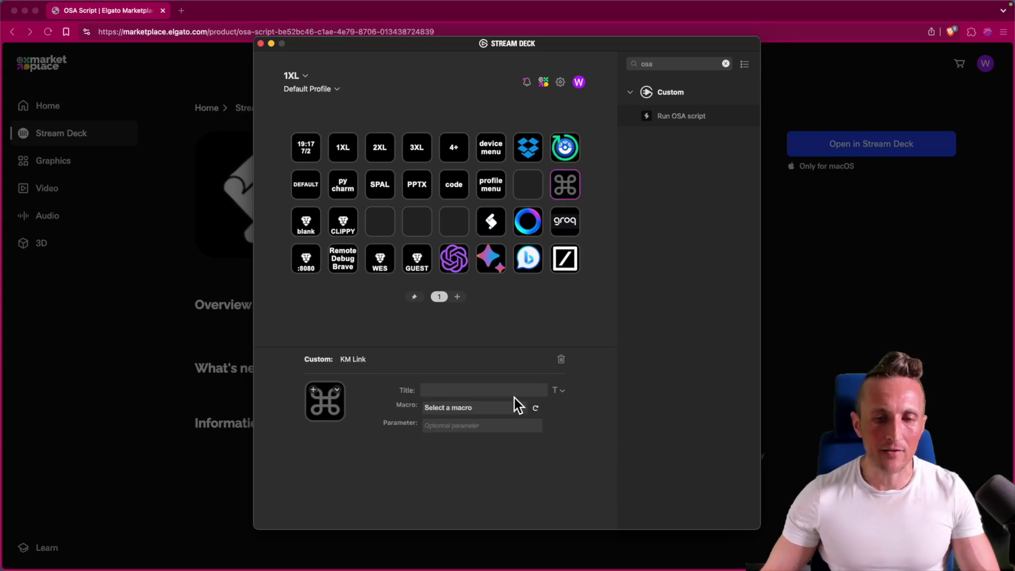
- Create a new Keyboard Maestro macro named 'test' and search its action library for 'apple'
key(super+alt+k)
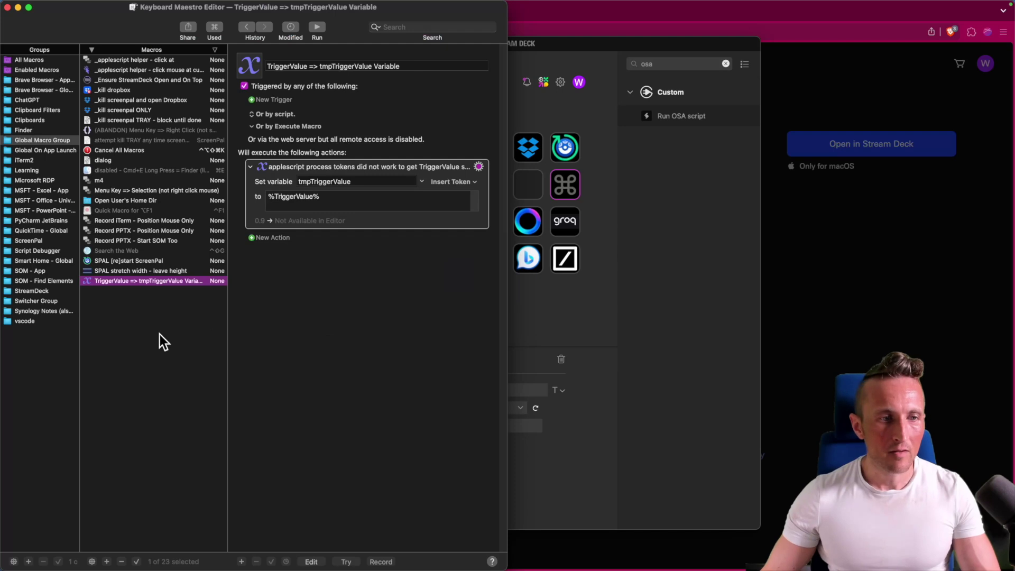
click(107, 561)
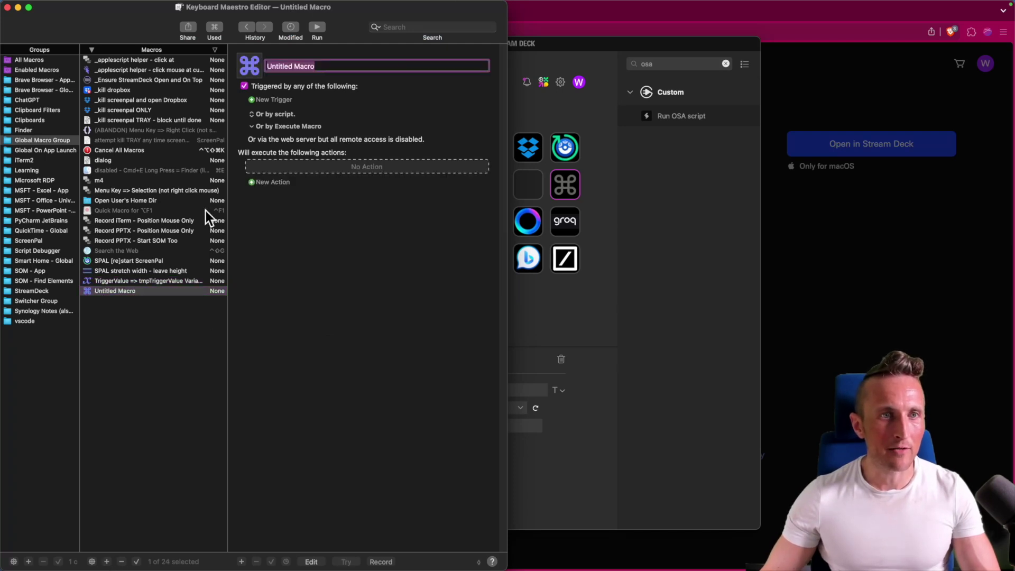
text(test)
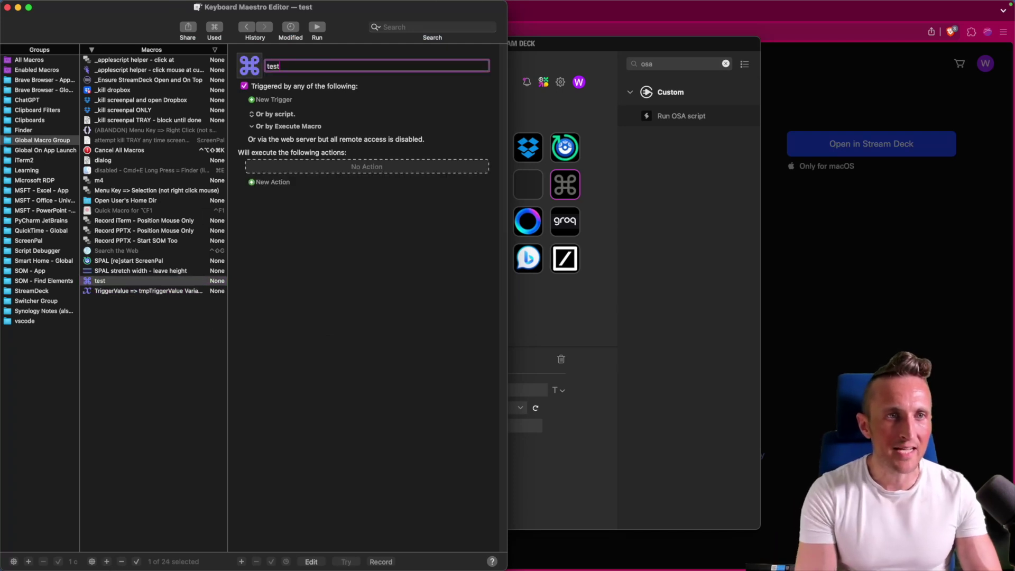
click(286, 177)
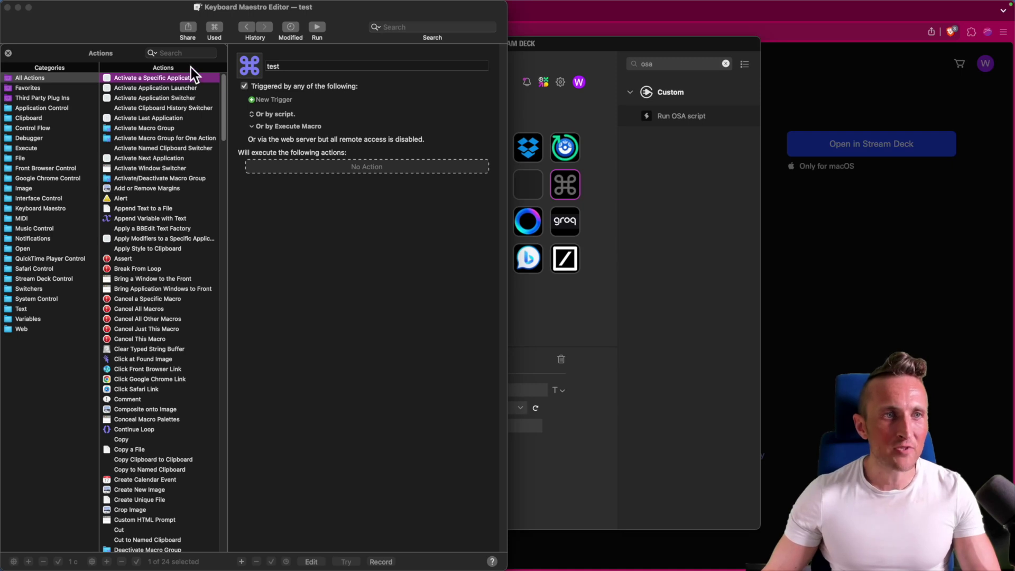
click(192, 53)
text(ap)
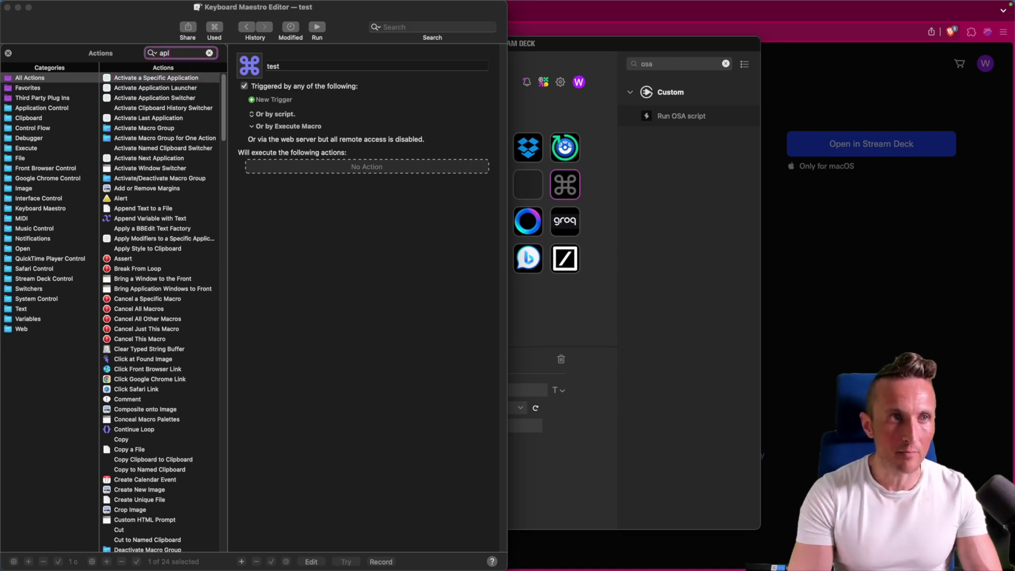
text(ple)
- Add an Execute an AppleScript action with the pasted 'This is an alert!' display dialog script
drag(179, 78, 363, 162)
click(347, 204)
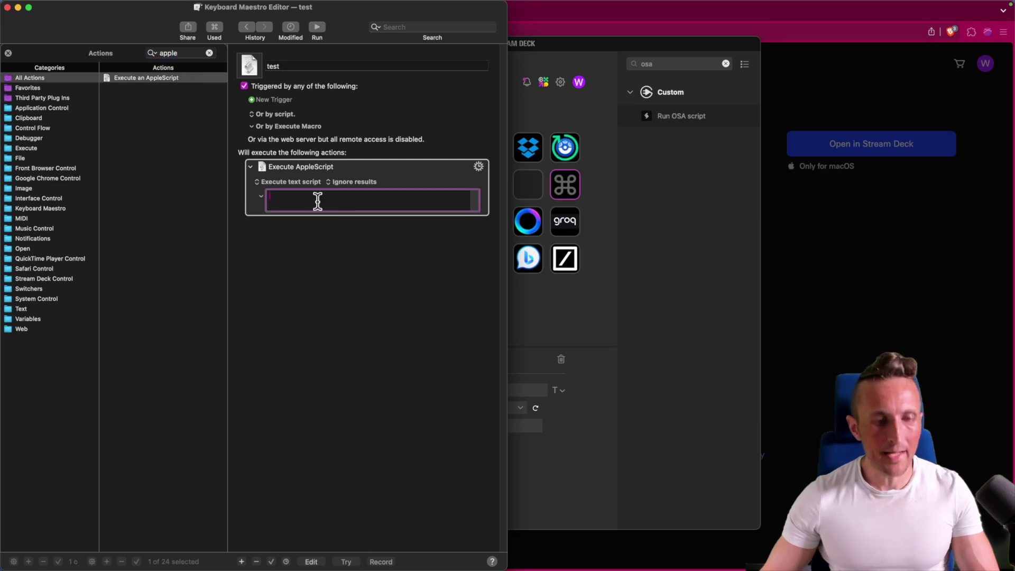
text(display dialog "This is an alert!" buttons {"OK"} default button "OK" with icon caution)
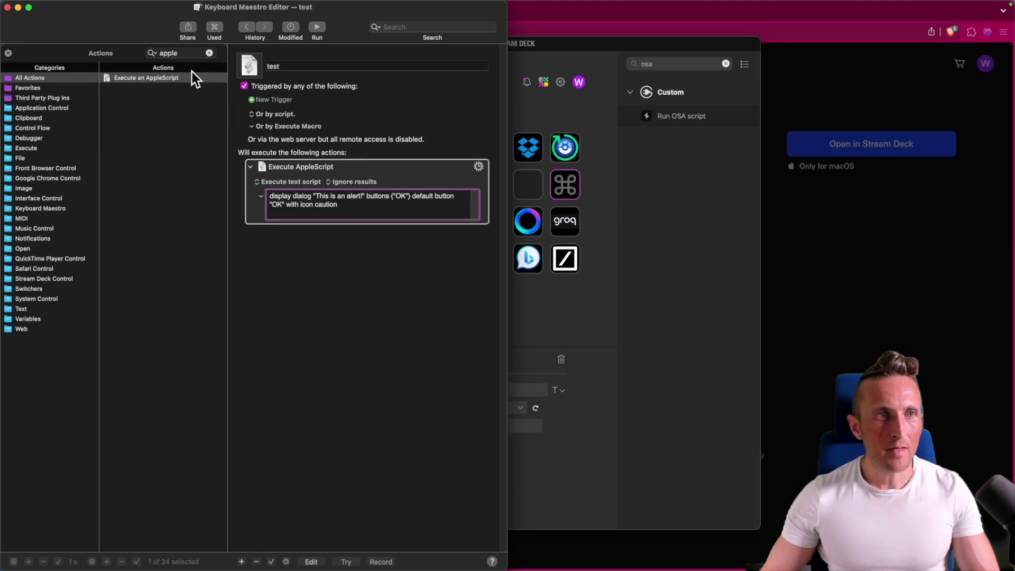
click(209, 53)
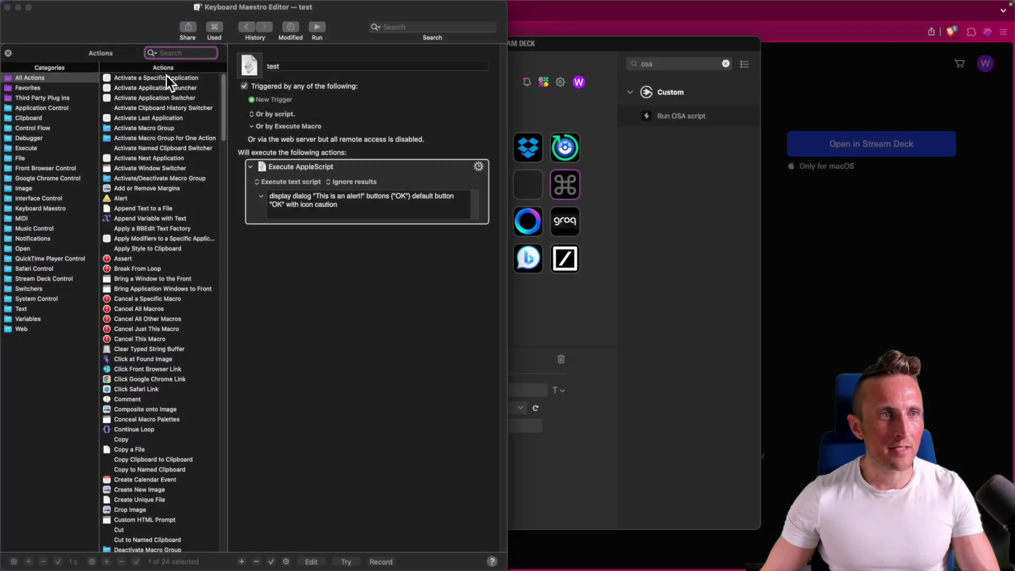
click(7, 53)
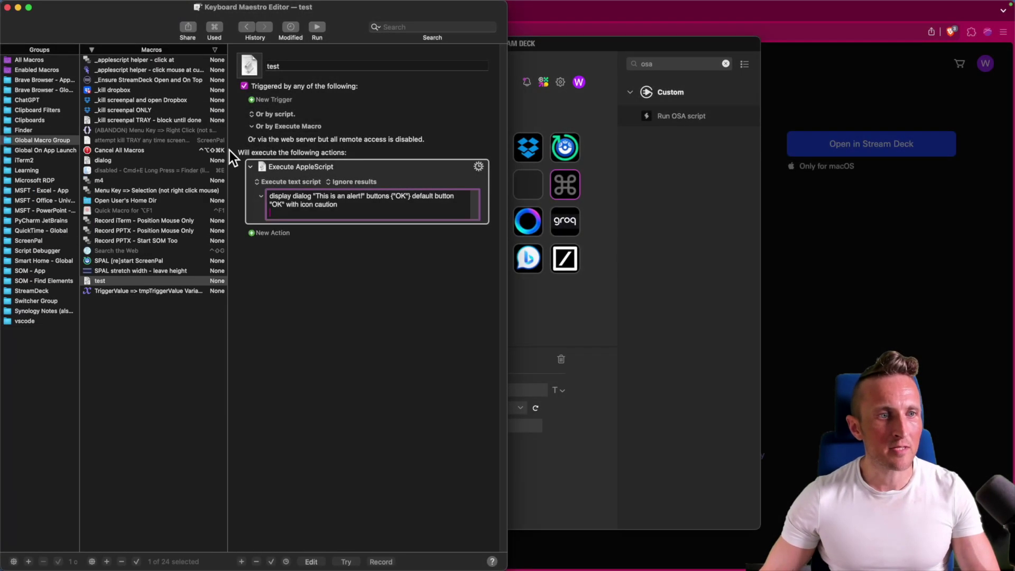
- Reselect the test macro's Execute AppleScript action and show its result-handling options
click(204, 193)
click(195, 281)
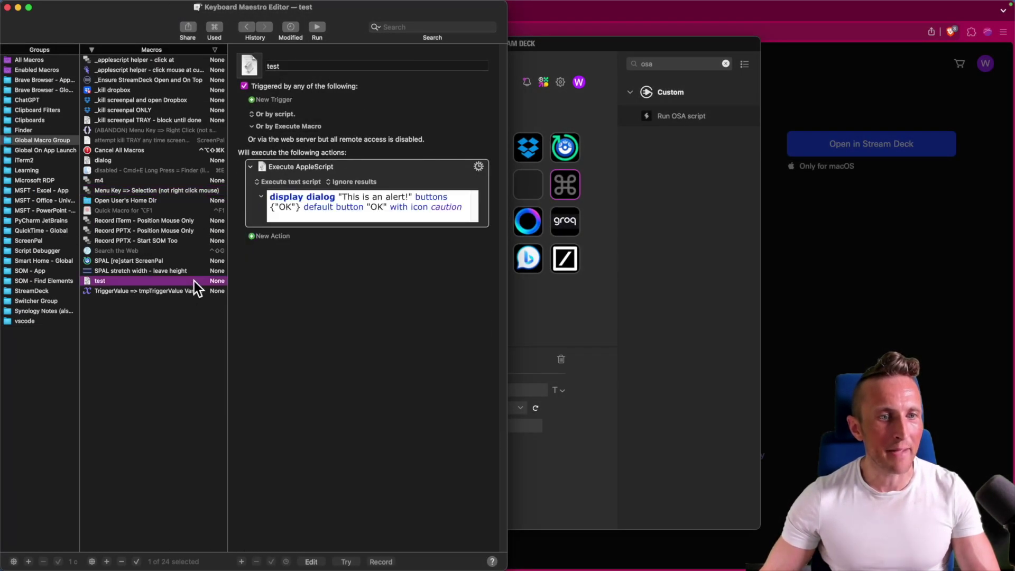
click(365, 207)
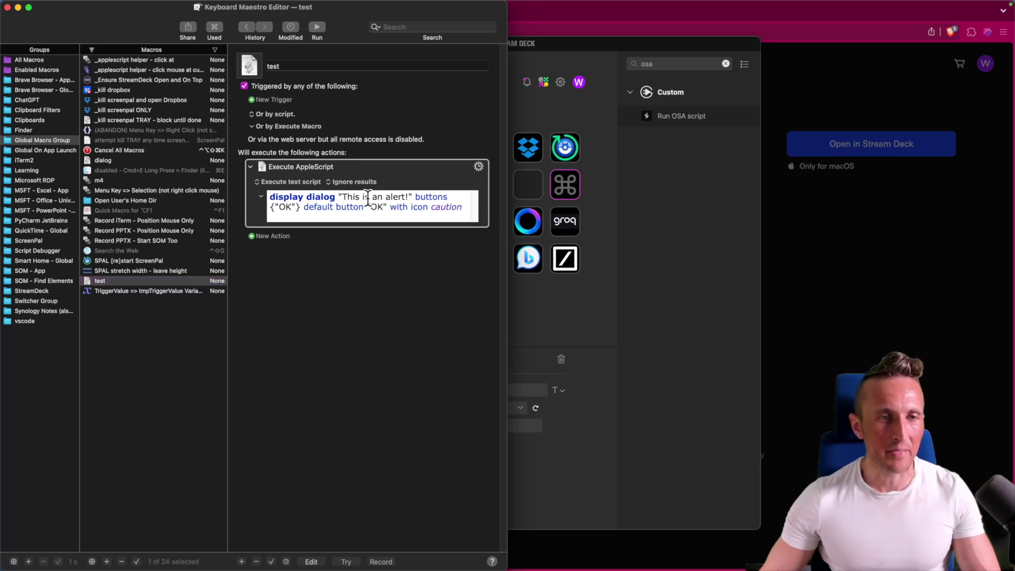
click(366, 183)
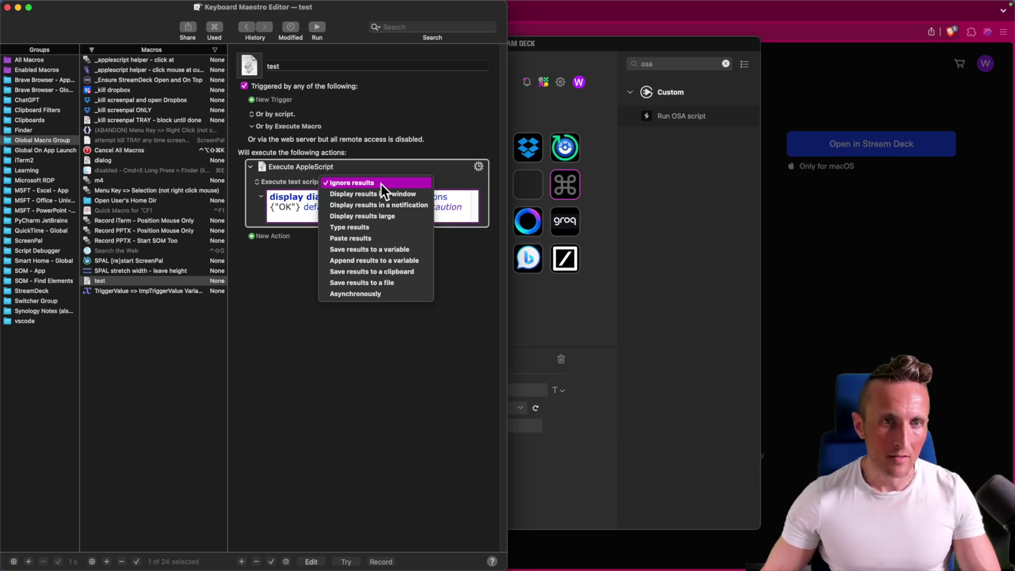
- Keep Ignore results, run the test macro, and dismiss its 'This is an alert!' dialog
click(449, 195)
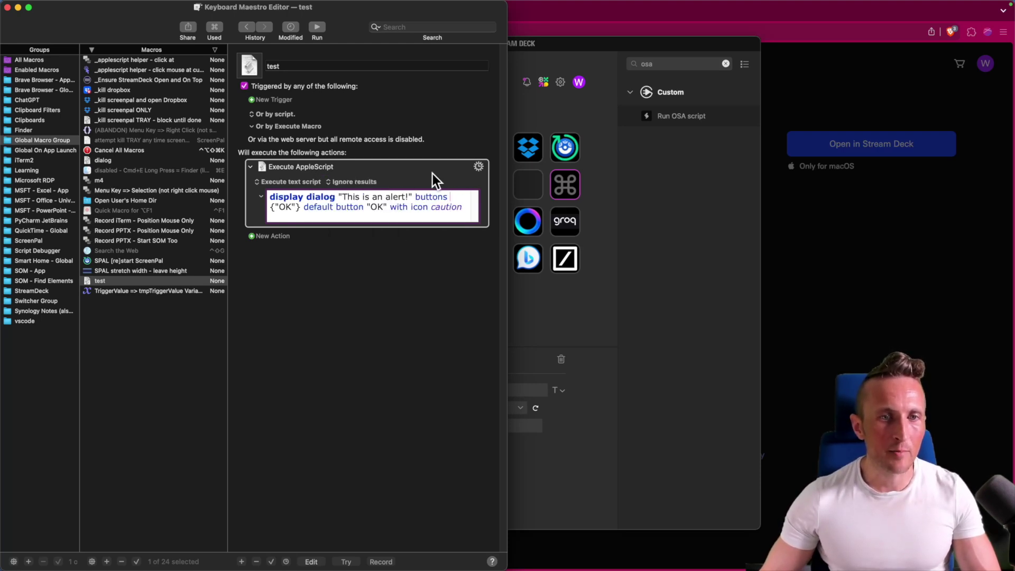
click(318, 24)
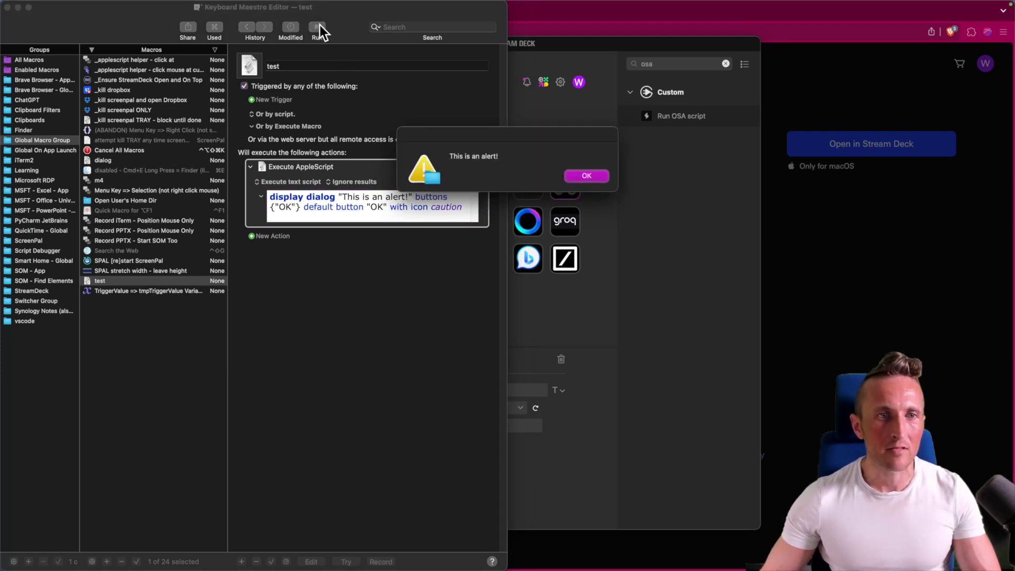
key(Return)
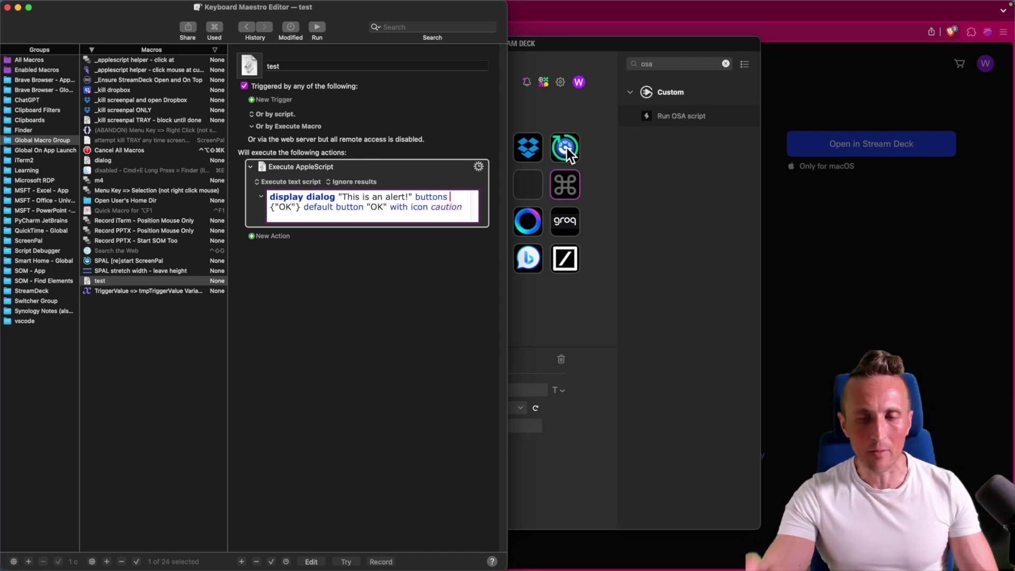
- Link the KM Link key to the Keyboard Maestro macro 'test'
click(603, 164)
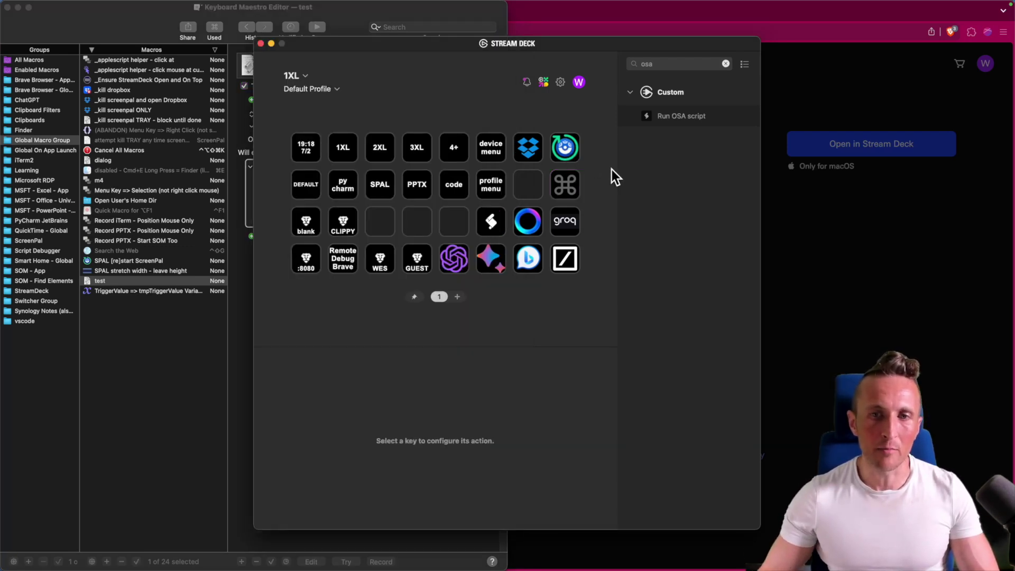
click(577, 180)
click(494, 410)
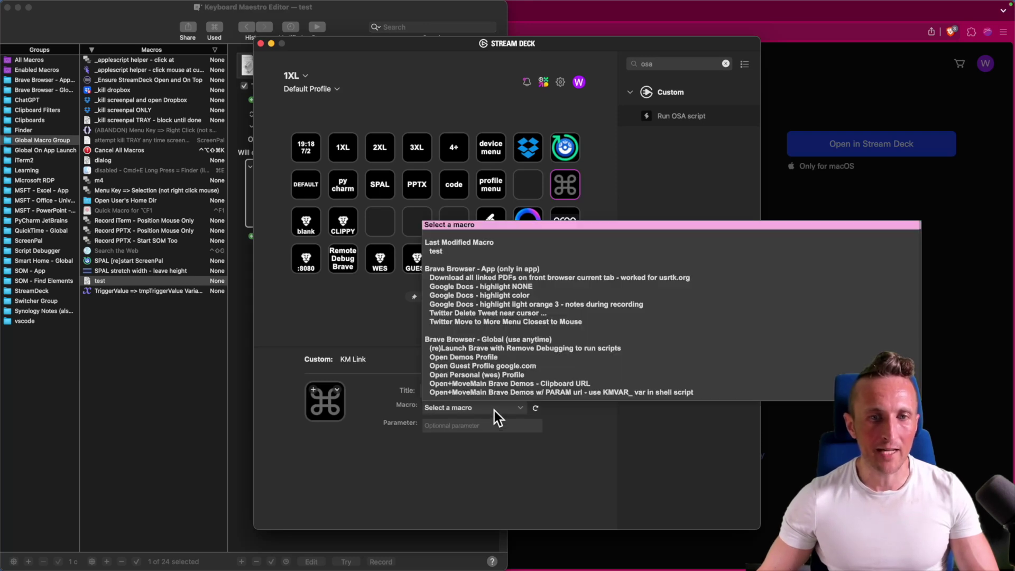
key(Down)
key(Down)
key(Up)
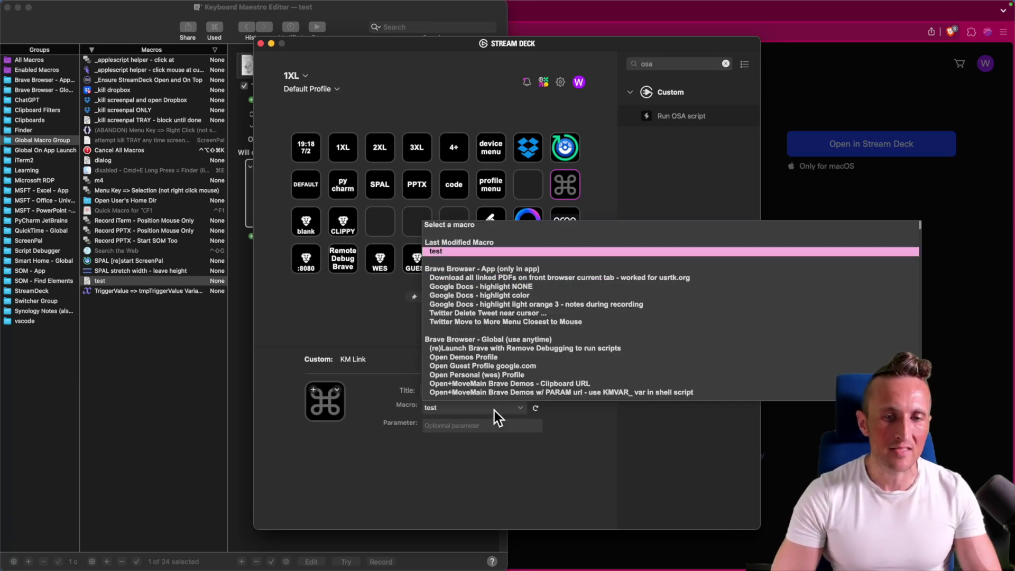
key(Return)
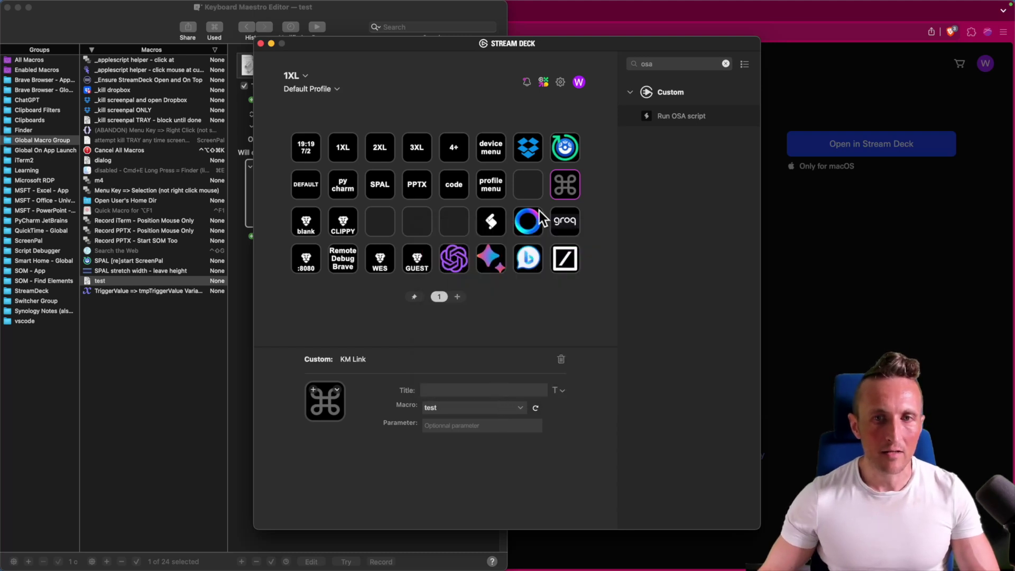
- Title the key 'test' and dismiss the alert its press triggers
click(474, 391)
text(test)
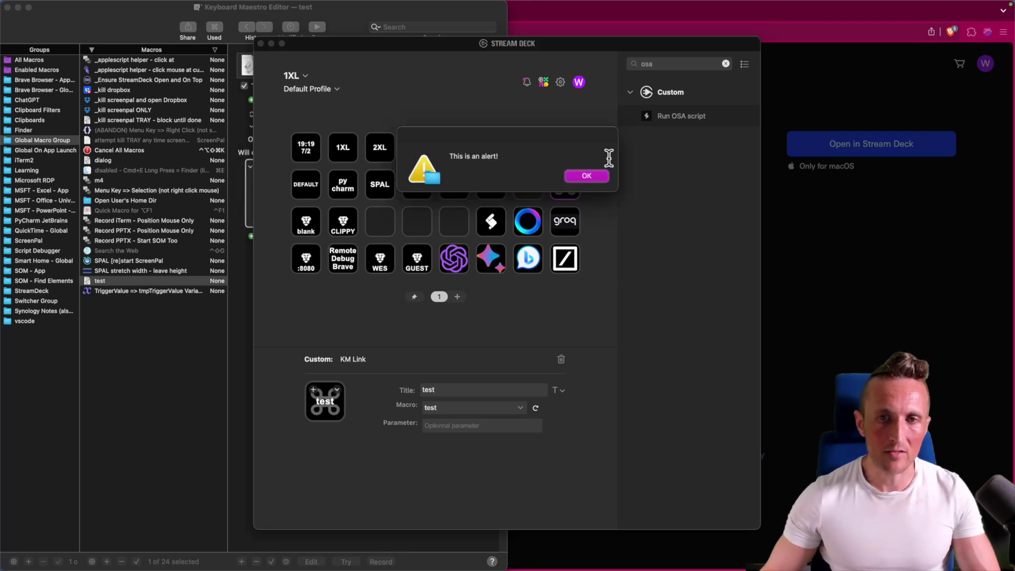
key(Return)
click(617, 205)
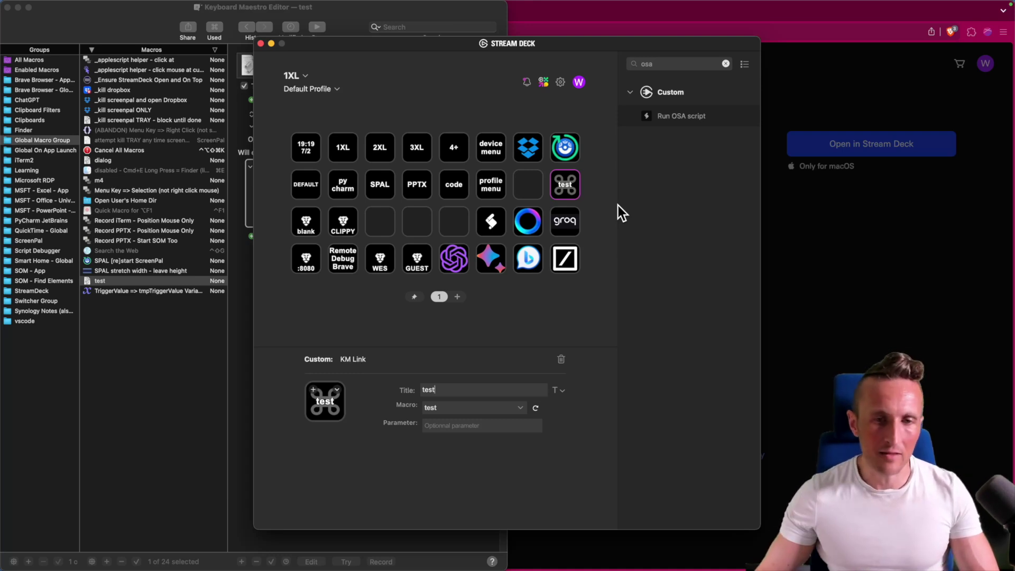
- Inspect the ChatGPT key's Website settings, then bring the Keyboard Maestro test macro forward
click(459, 267)
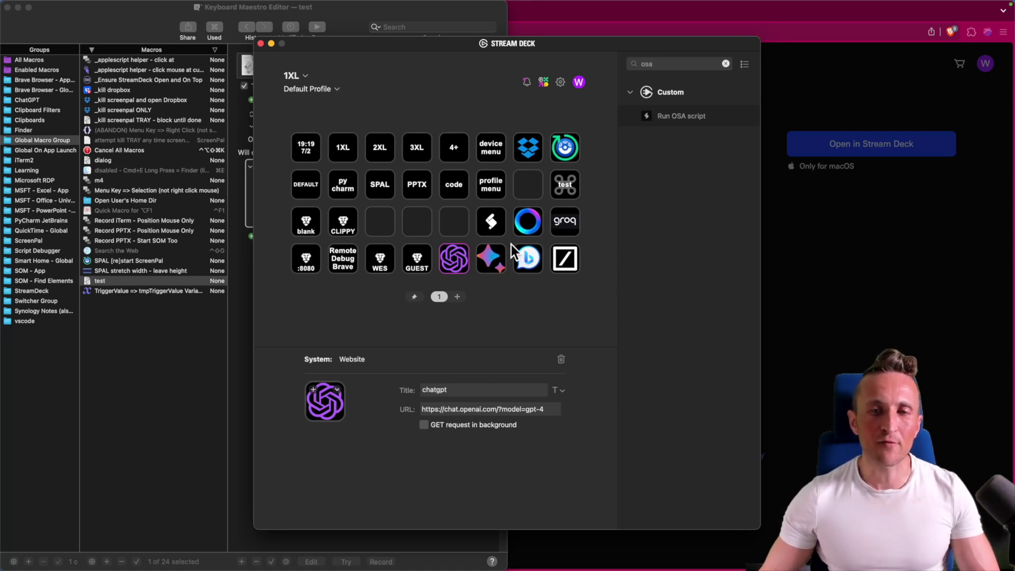
click(221, 396)
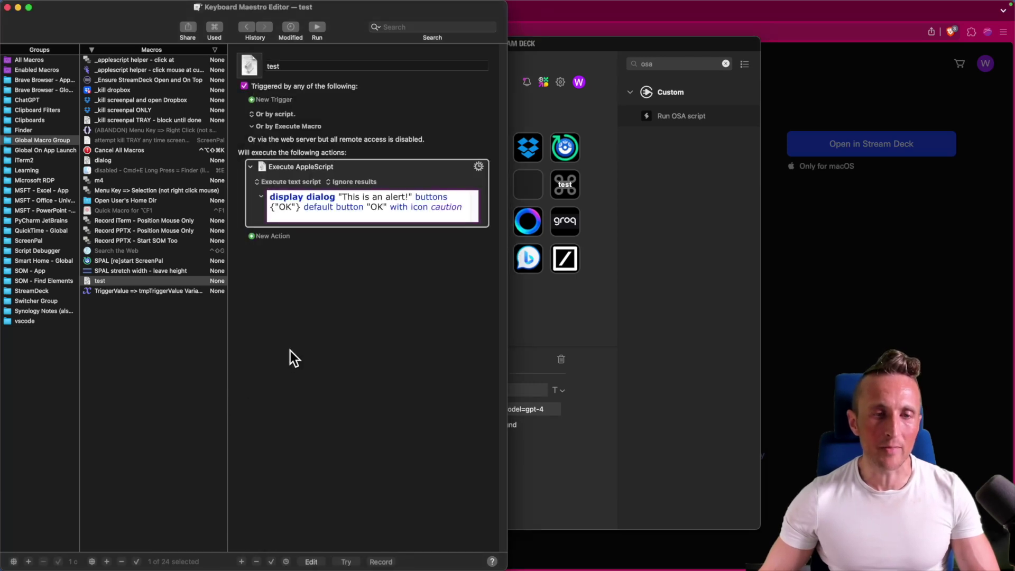